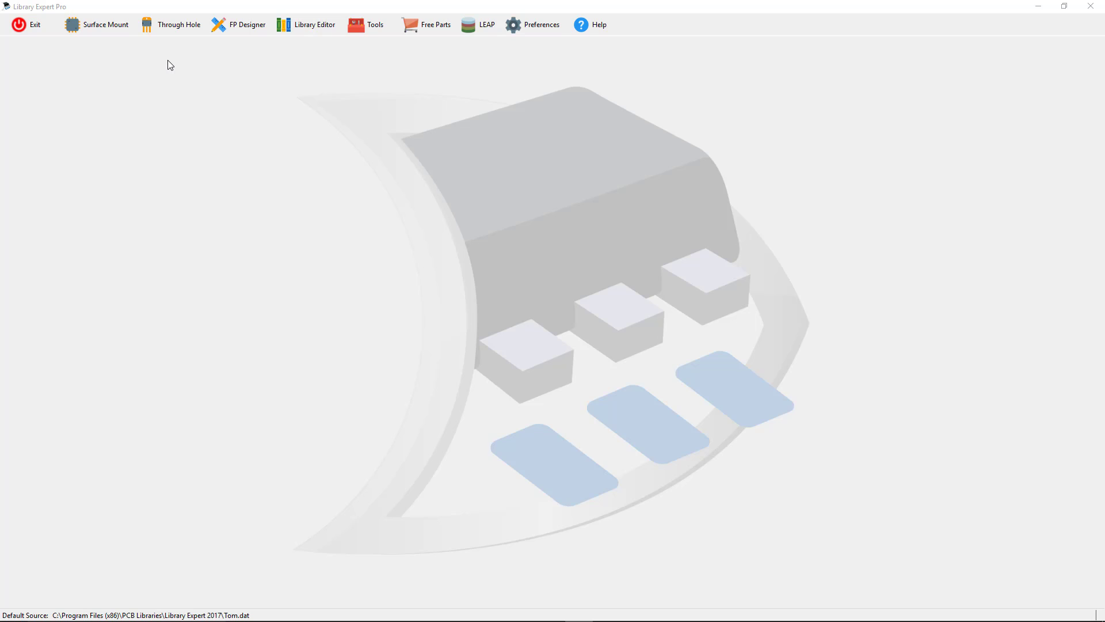
Start a through-hole Header, Vertical part with the demo dimensions and rebuild it with the Receptacle body style
left_click(170, 25)
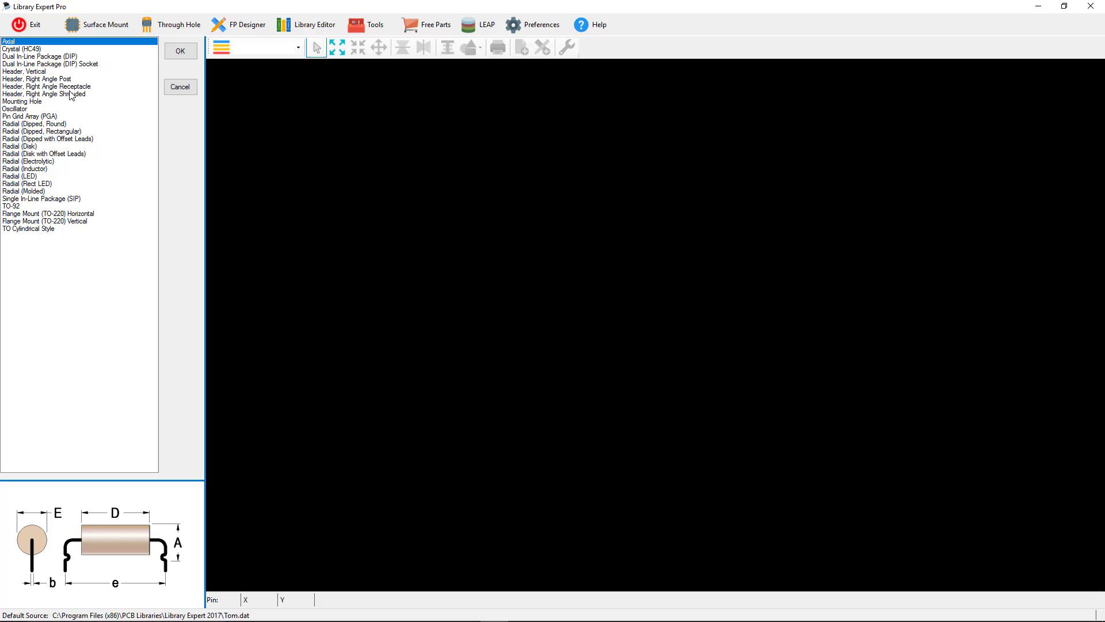
double_click(31, 72)
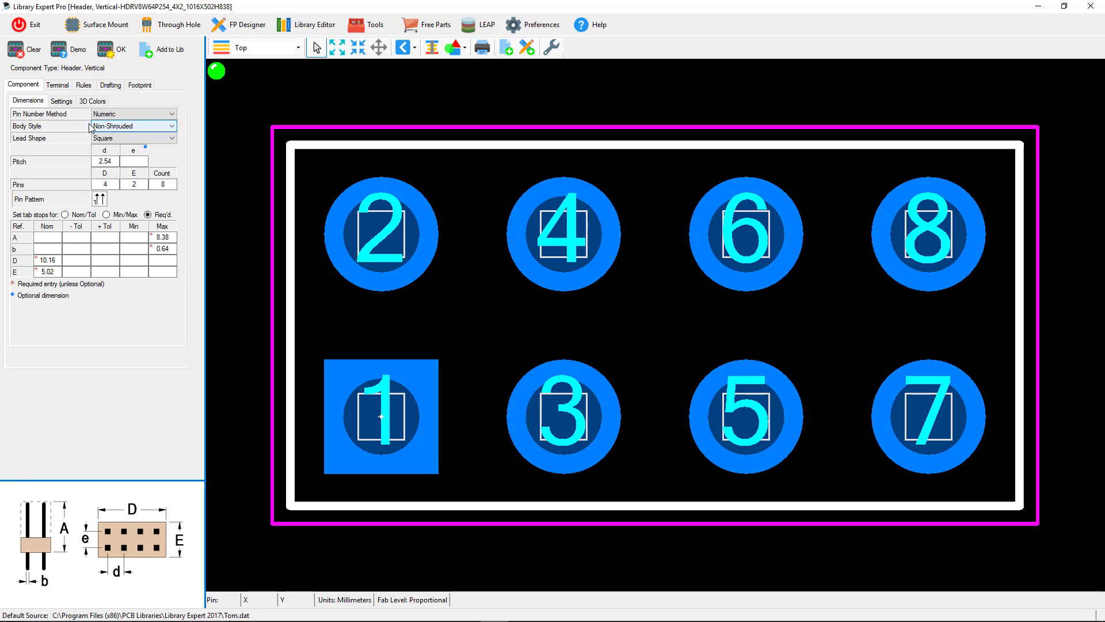
left_click(149, 128)
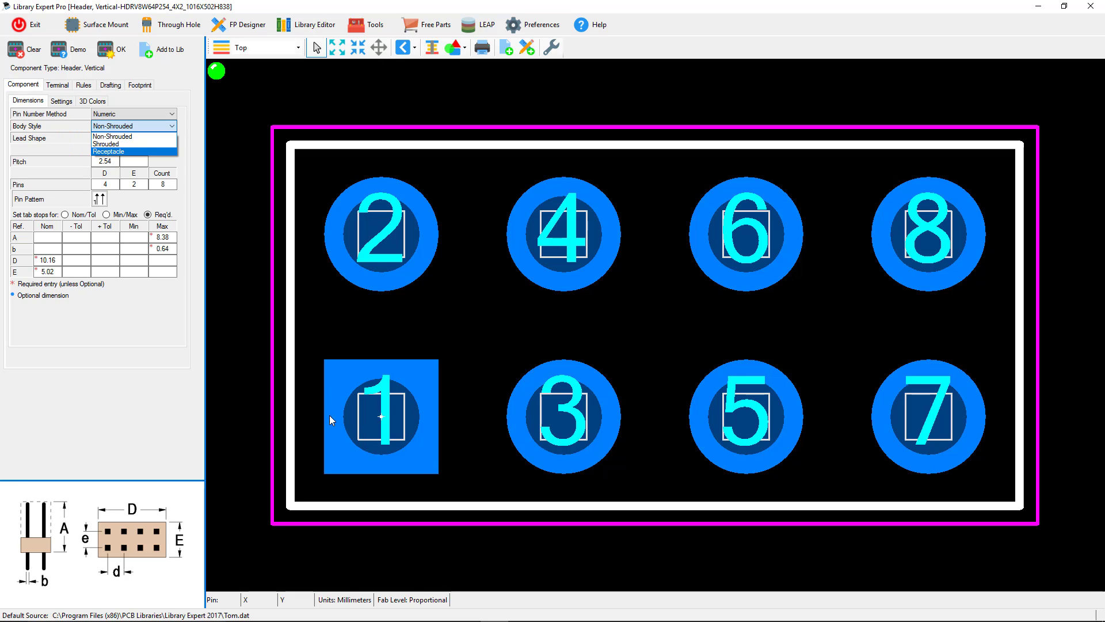
left_click(120, 153)
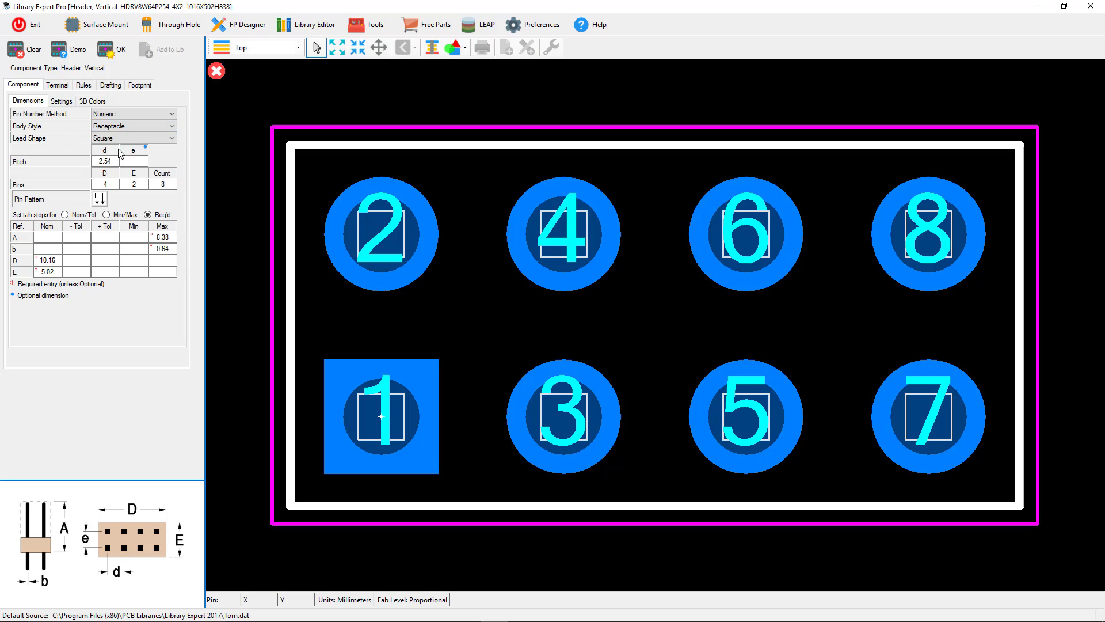
left_click(113, 51)
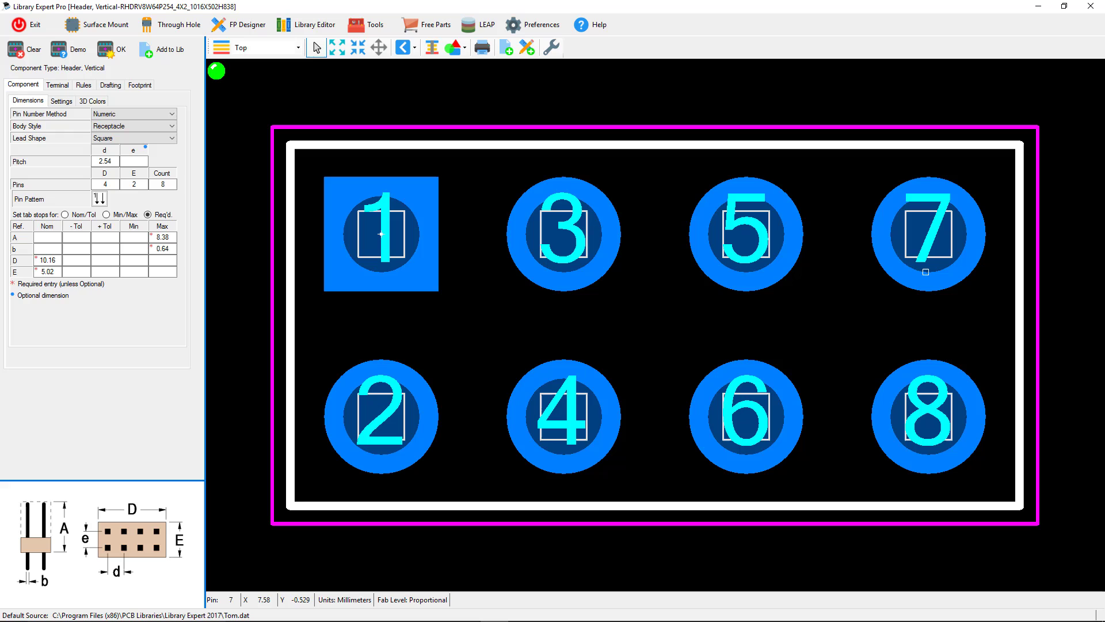
Change the pin pattern to number each row from right to left starting at the upper-right pin, and rebuild the footprint
left_click(100, 198)
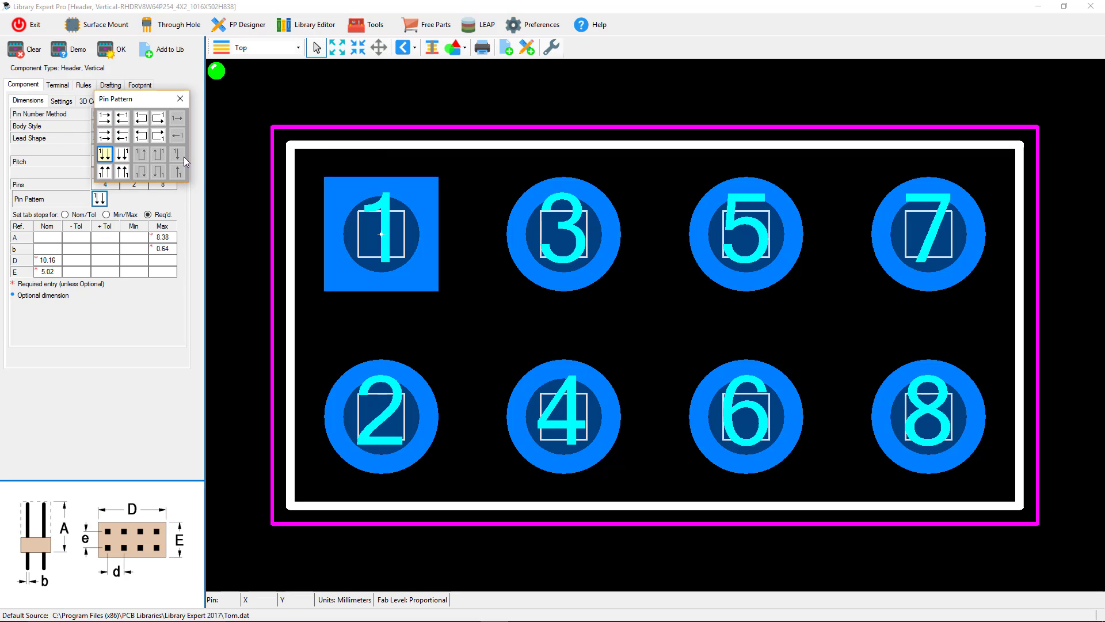
left_click_drag(145, 113, 473, 104)
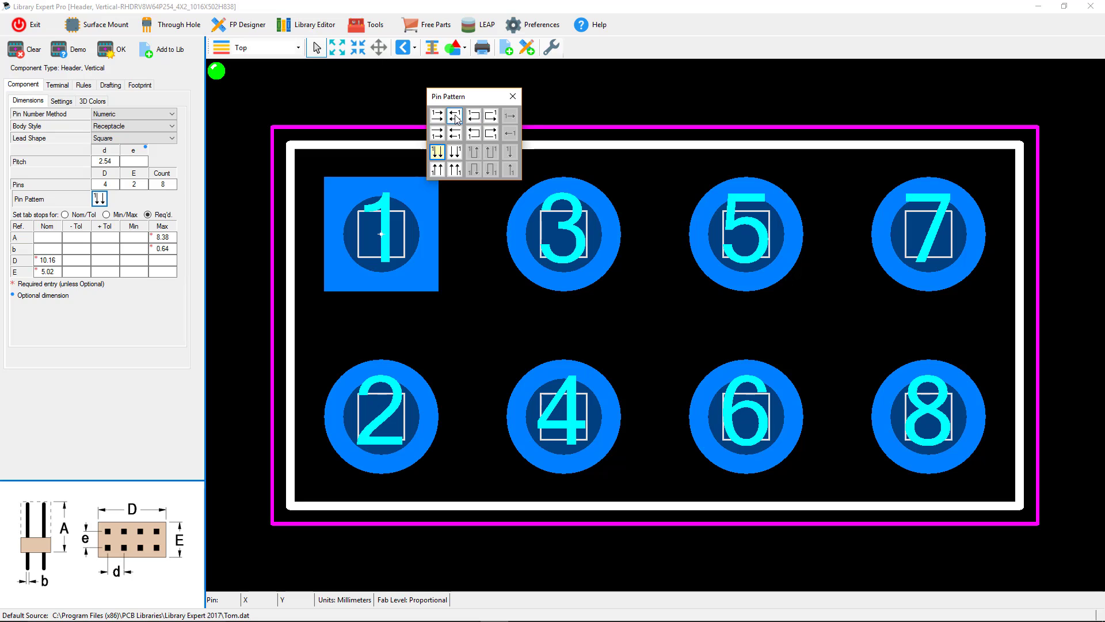
left_click(454, 117)
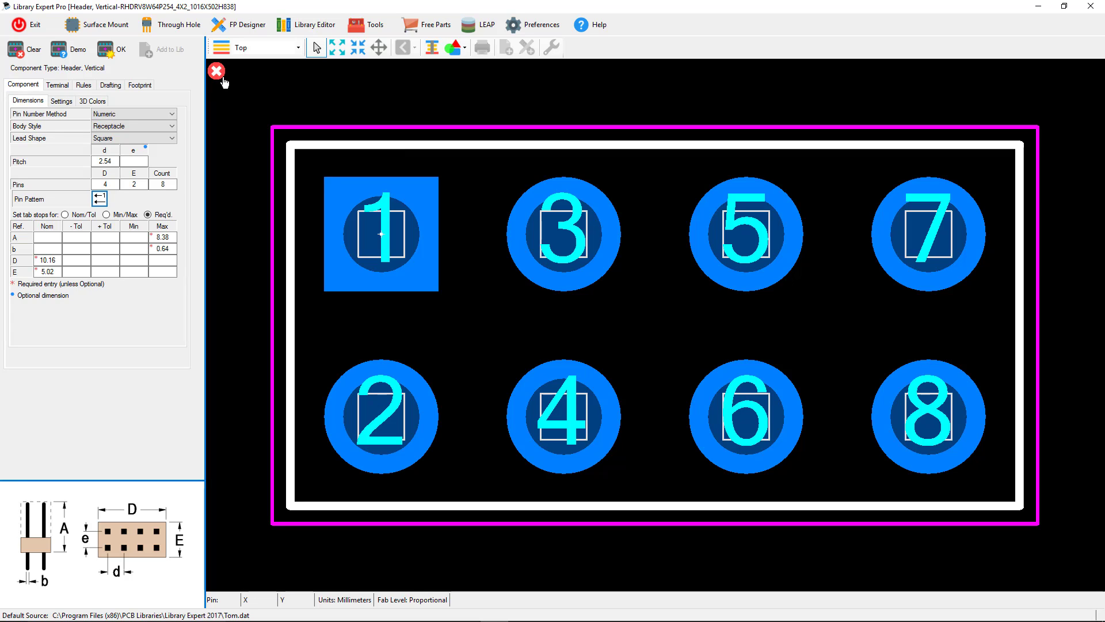
left_click(115, 51)
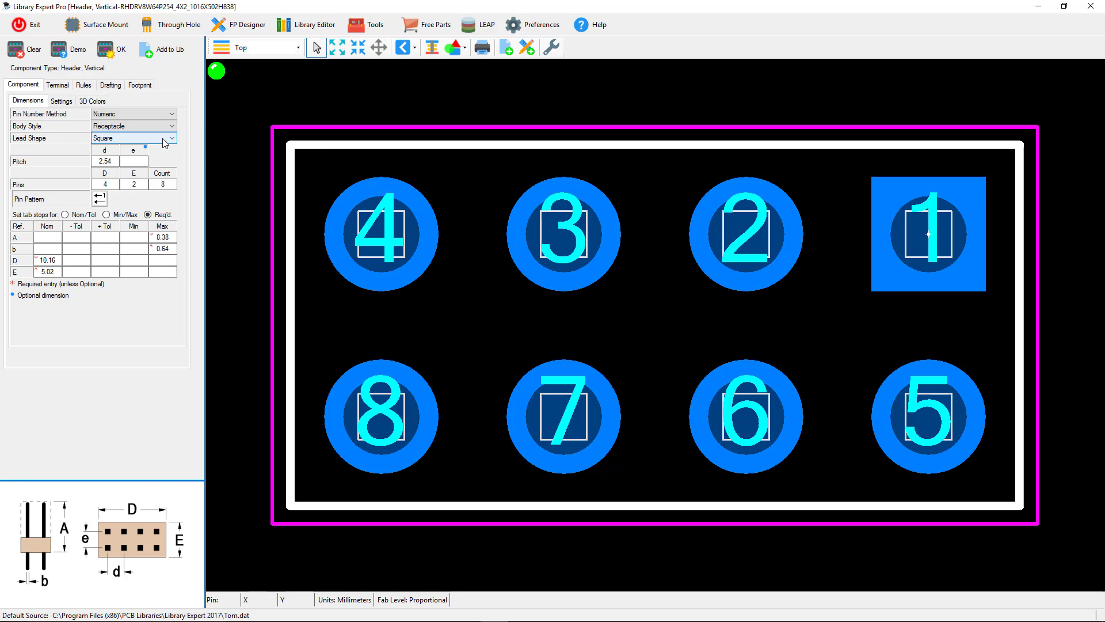
Set the pin number method to Alphanumeric, rebuild the footprint and keep the lead shape Square
left_click(159, 112)
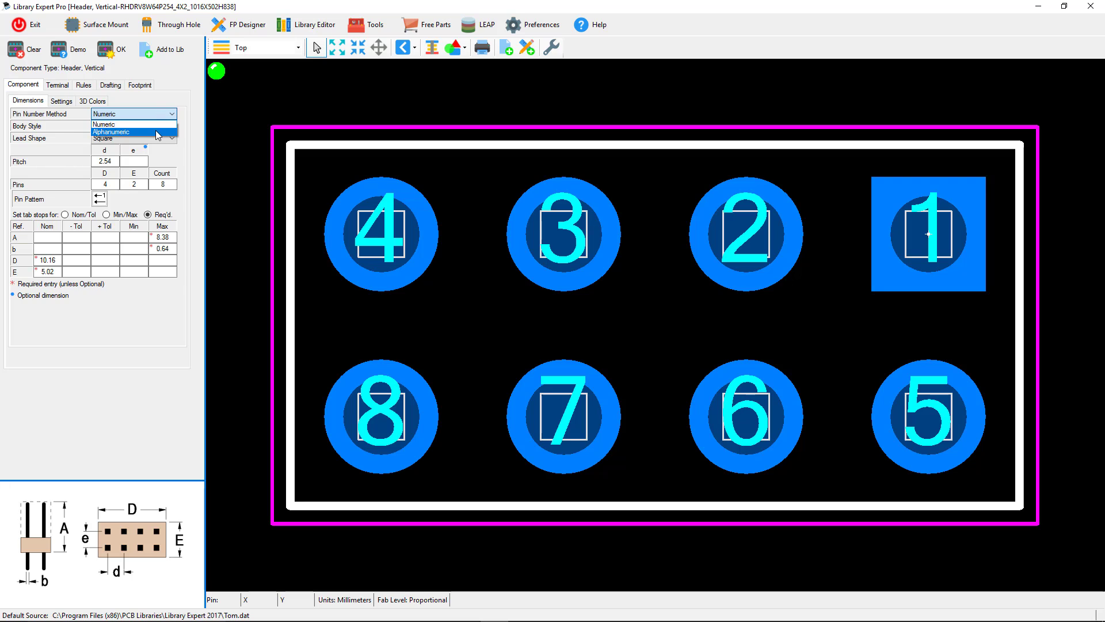
left_click(155, 130)
left_click(112, 51)
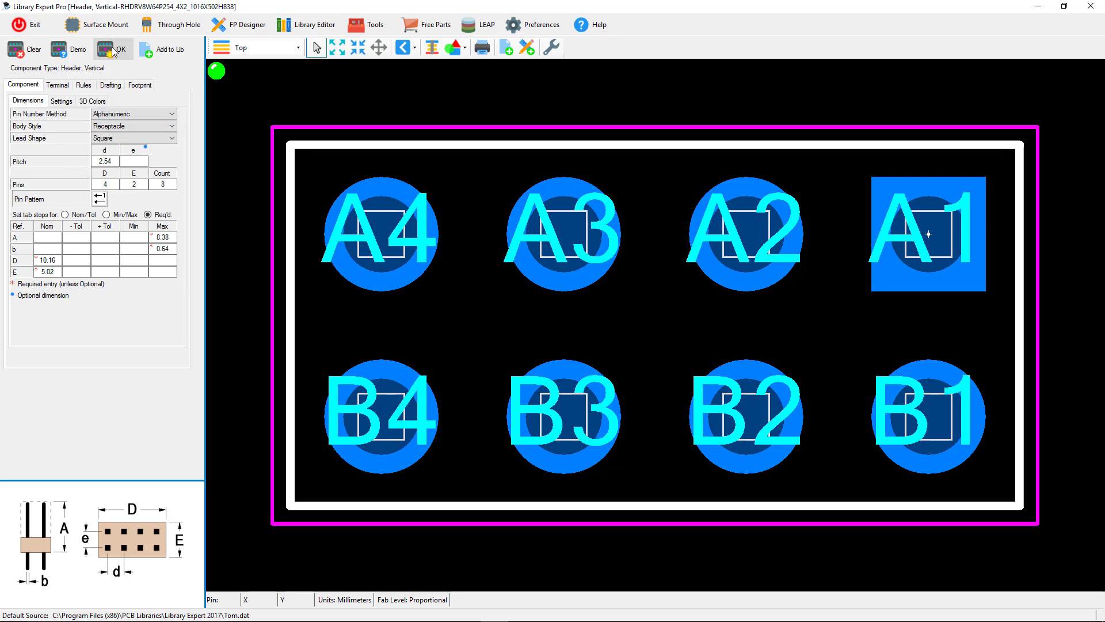
left_click(147, 140)
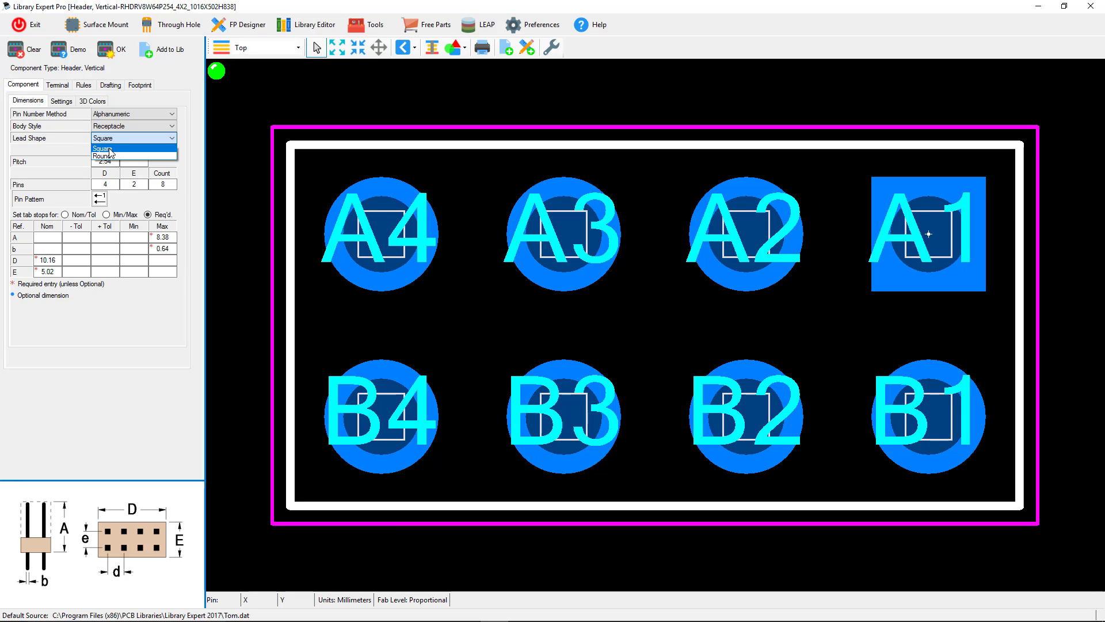
left_click(118, 140)
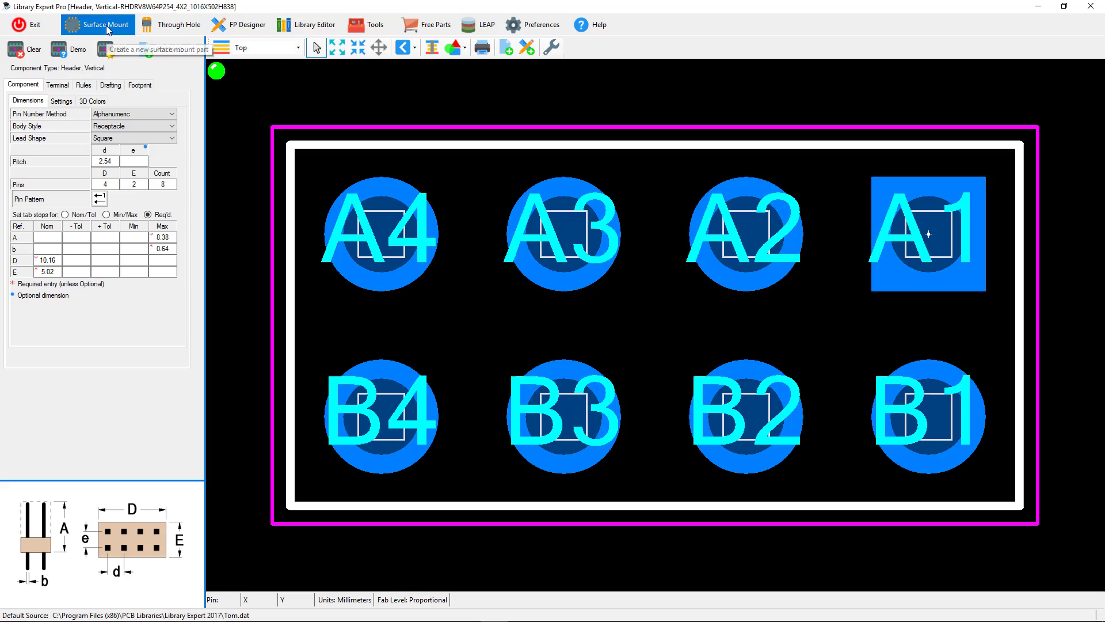
Start a new through-hole Header, Right Angle Post part and fill it with the demo dimensions
left_click(171, 30)
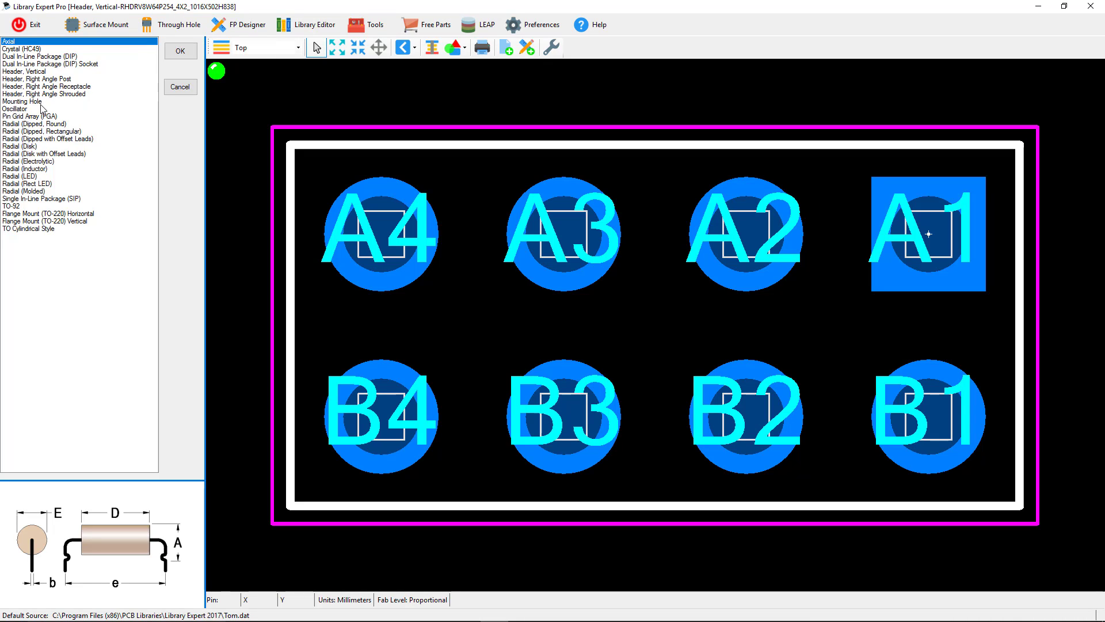
double_click(46, 79)
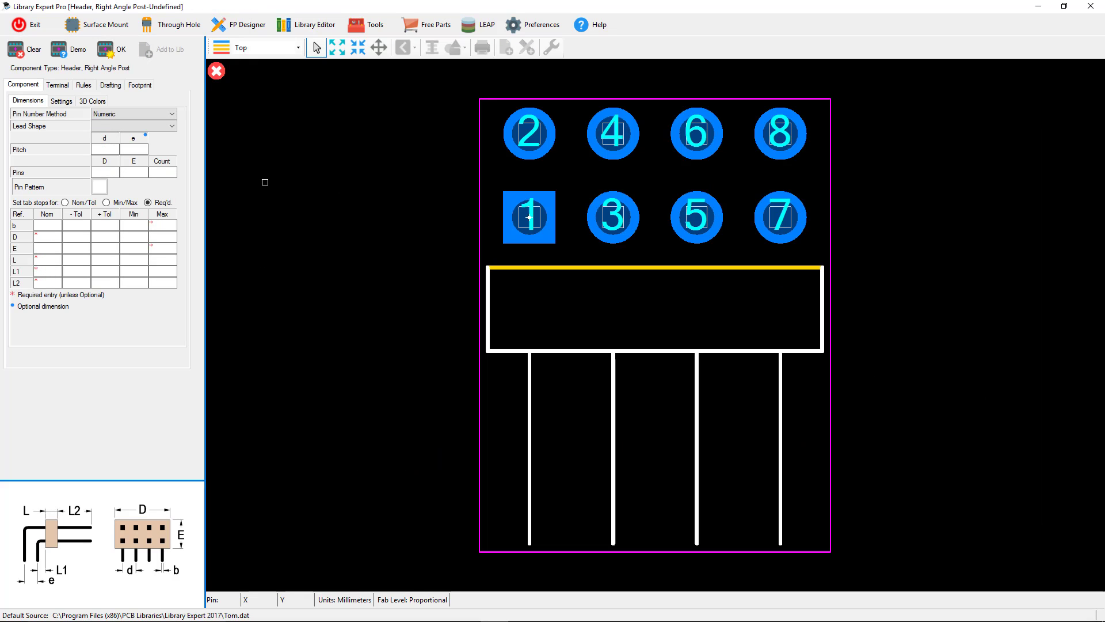
left_click(58, 49)
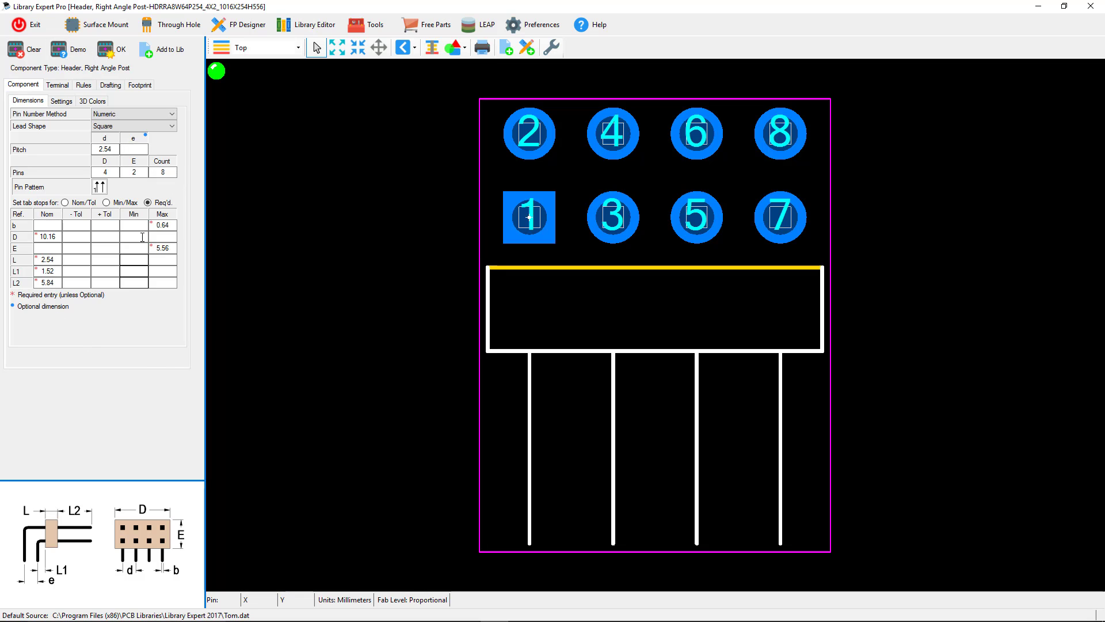
Set the header's D pin count to 8 and its nominal body length D to 20.32 mm
left_click(118, 148)
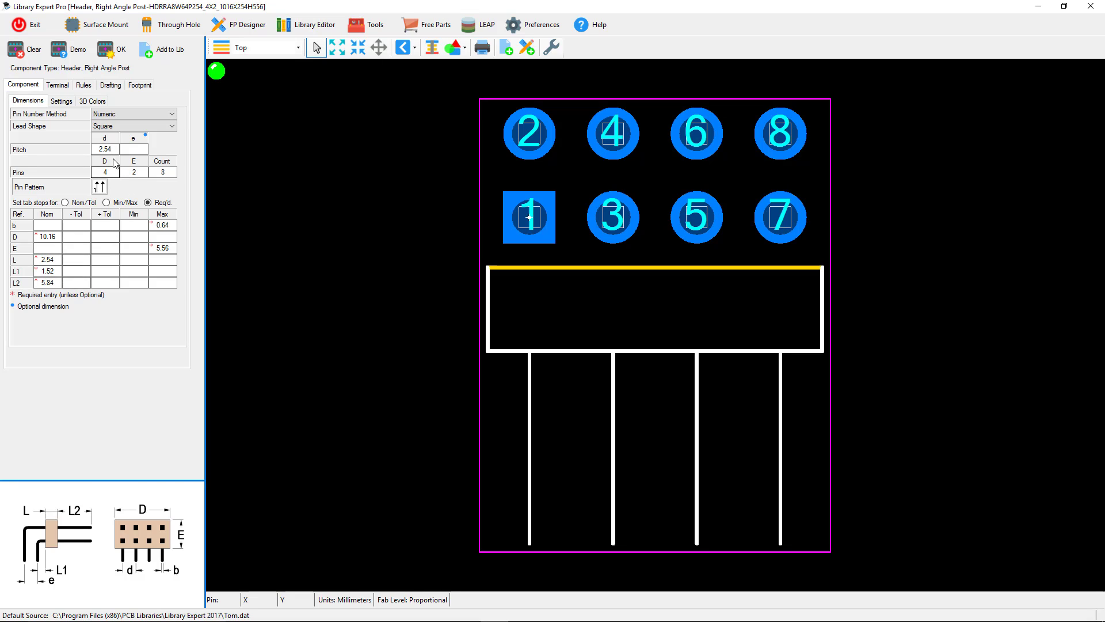
left_click(106, 172)
type("8")
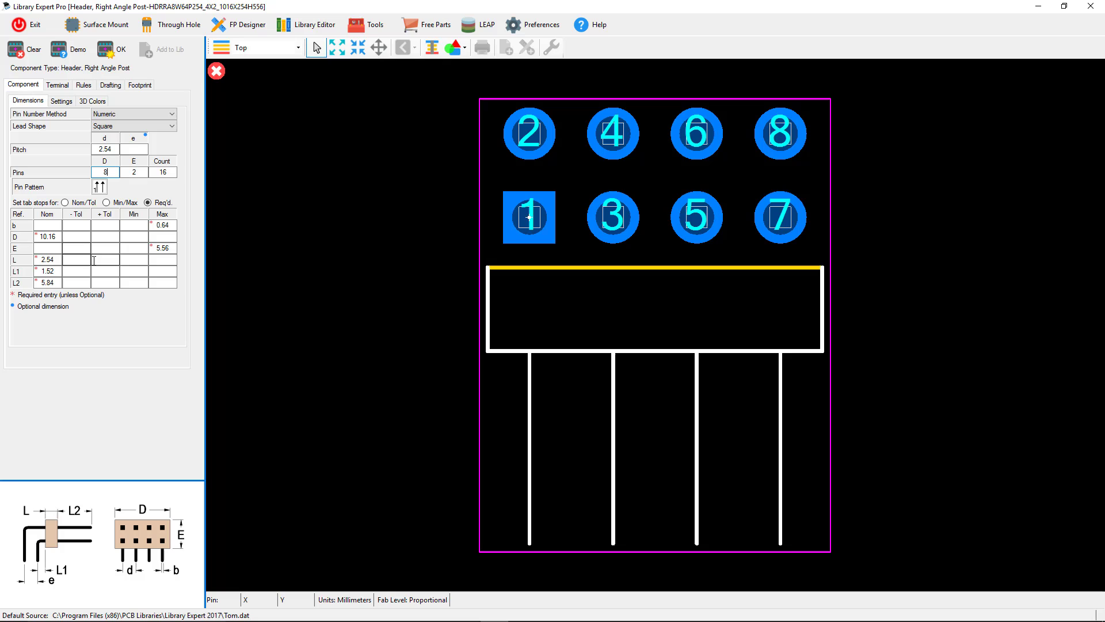
key("Tab")
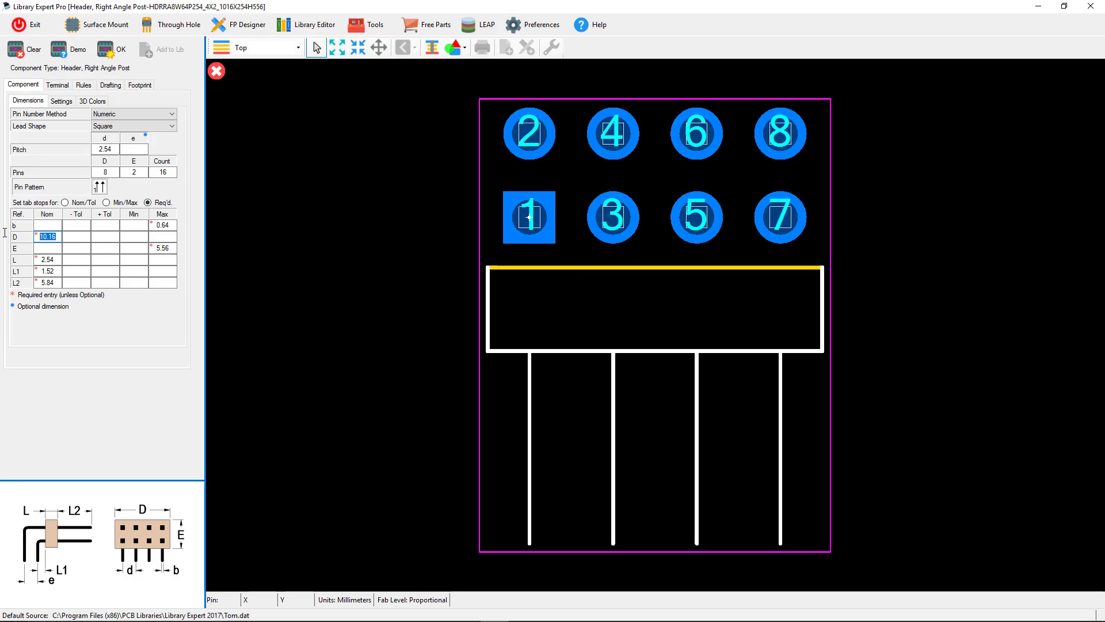
type("20.32")
Set the E pin count to 3 rows and the maximum E dimension to 8.1 mm, and rebuild the footprint
double_click(134, 172)
type("3")
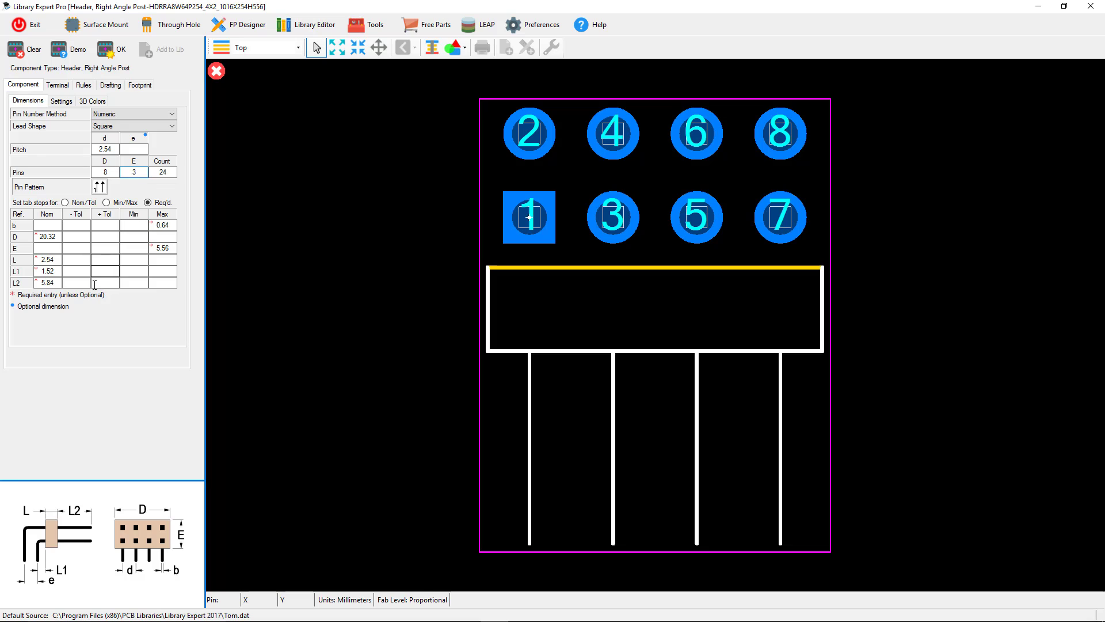
left_click(166, 249)
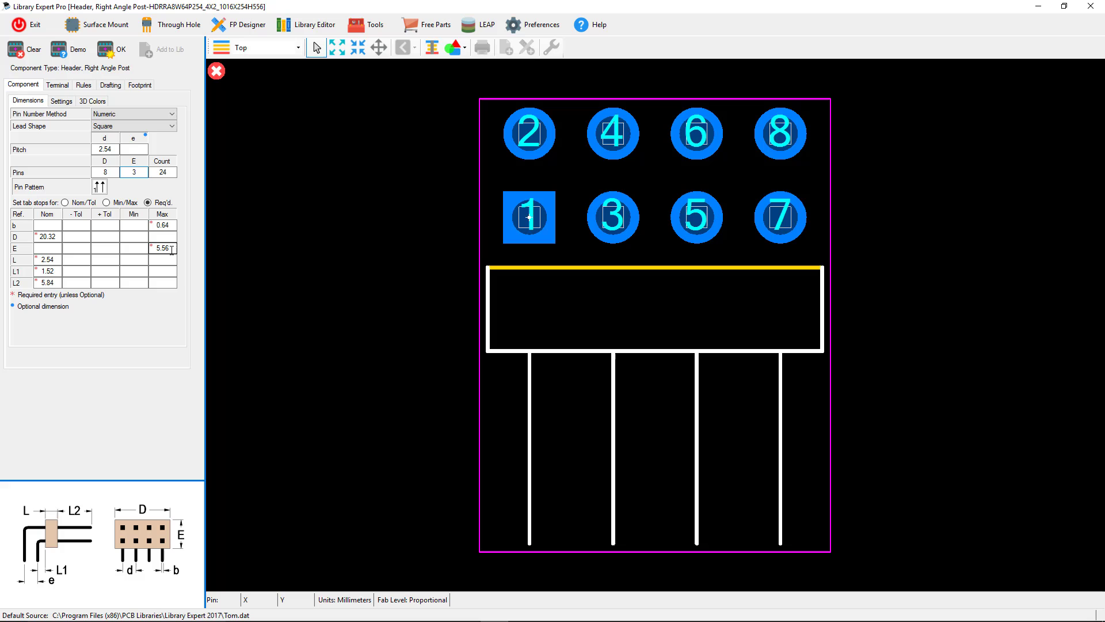
left_click(170, 249)
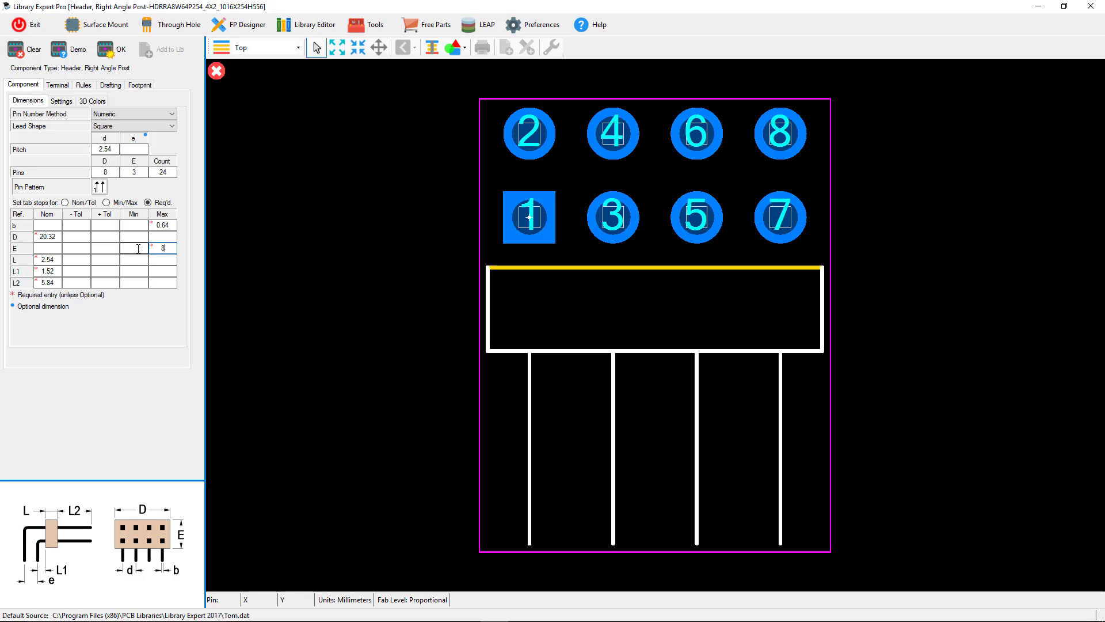
type("8.1")
left_click(116, 49)
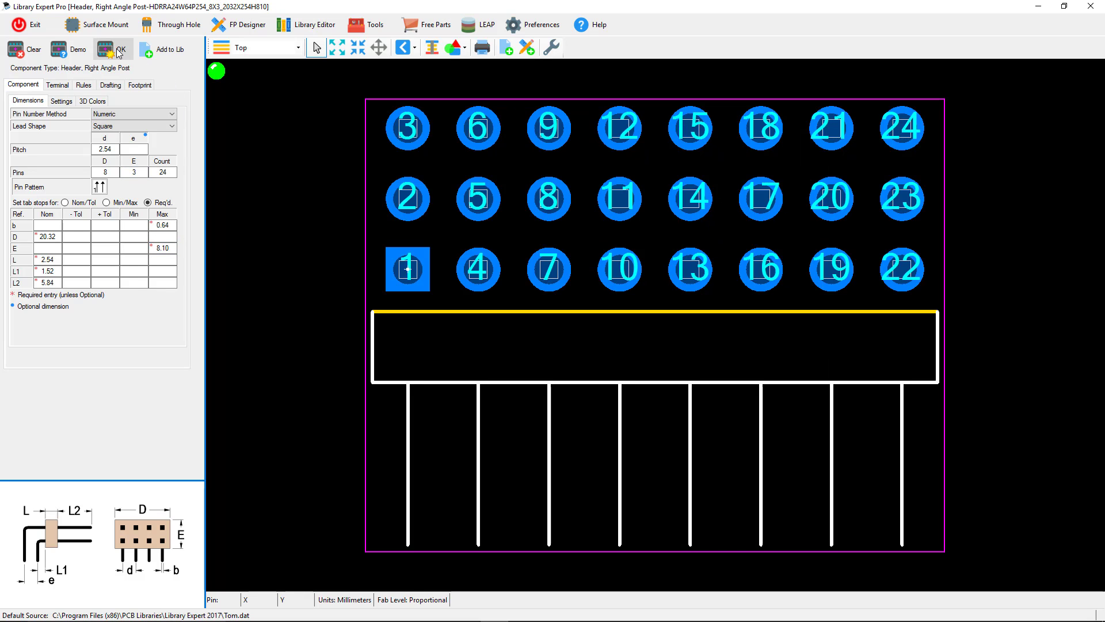
Change the pin pattern to number down each column starting at the upper-right pin, and rebuild the right-angle header
left_click(101, 187)
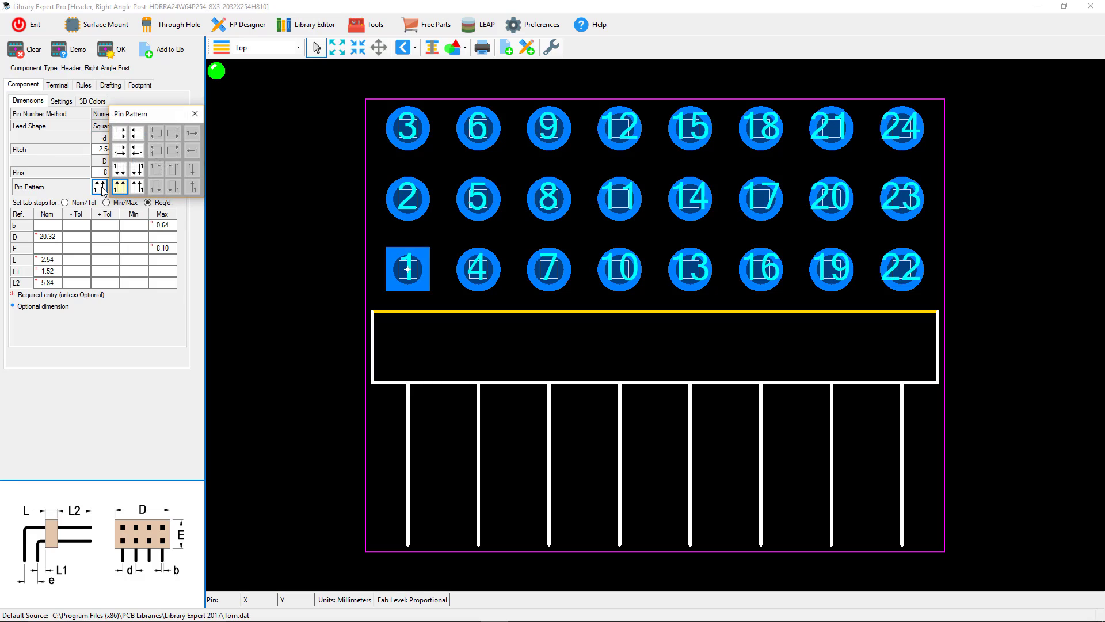
left_click(132, 171)
left_click(112, 49)
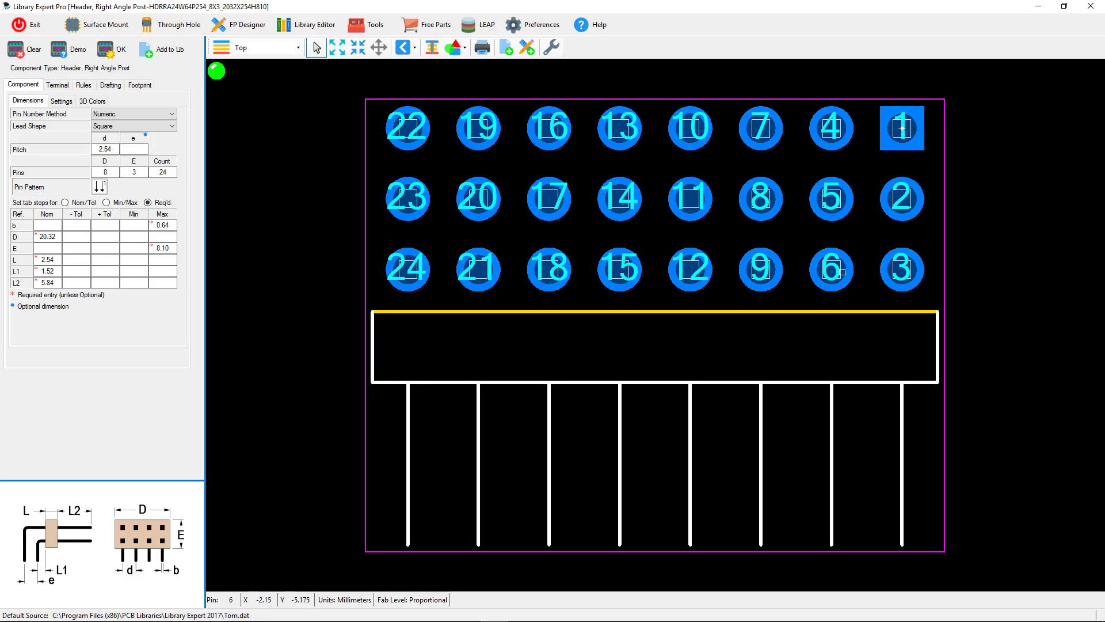
Switch the right-angle header's pin number method to Alphanumeric and rebuild the footprint
left_click(139, 115)
left_click(123, 133)
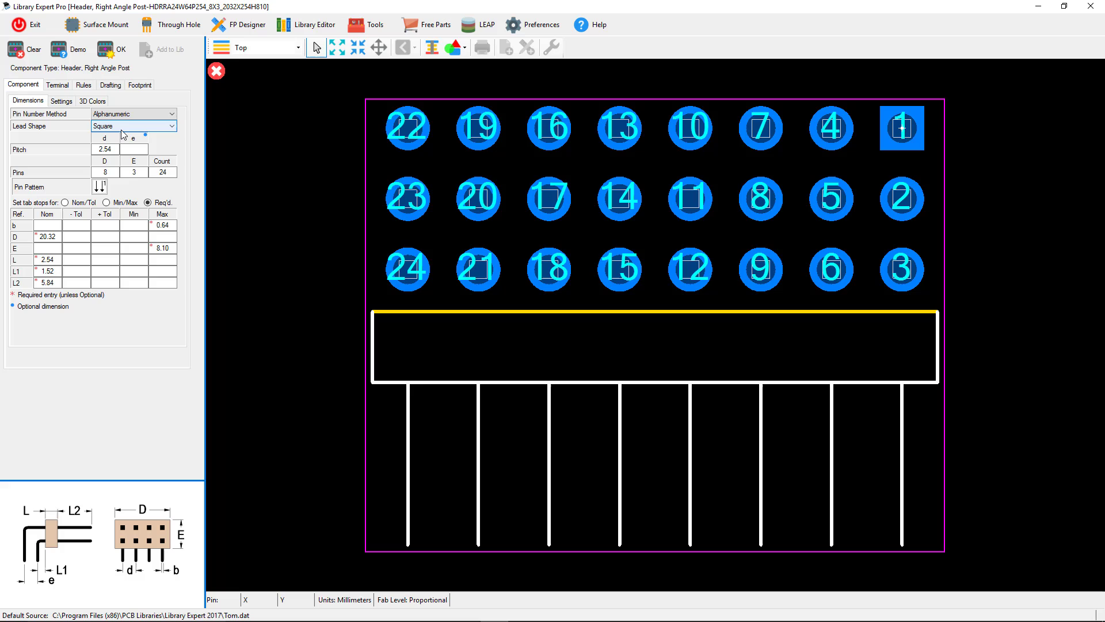
left_click(118, 51)
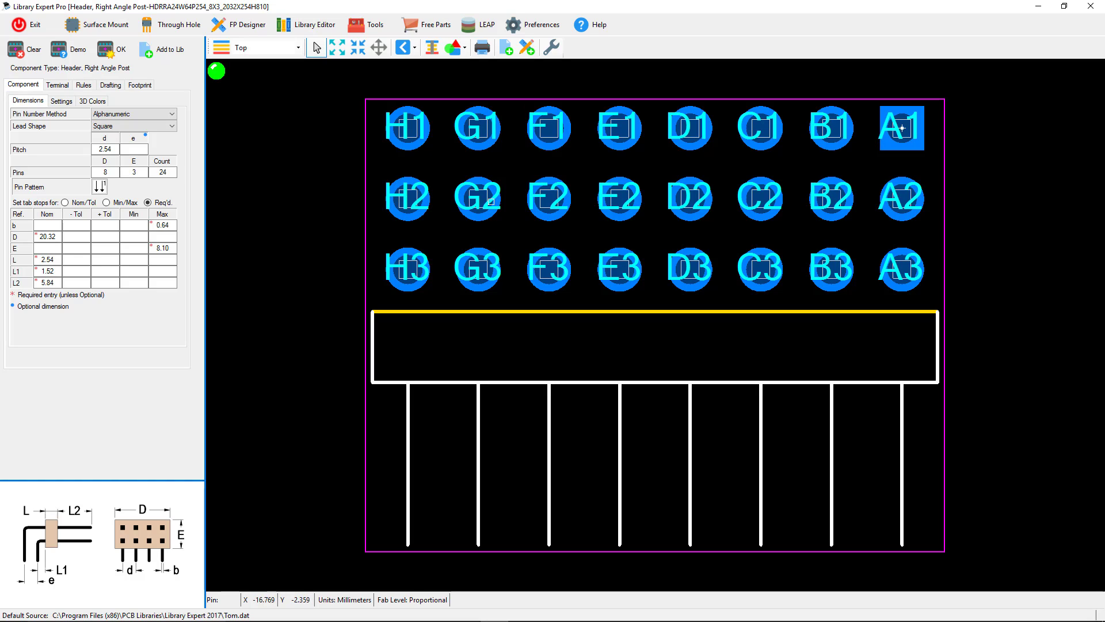
Create the footprint with its 3D model for Altium Designer in a new library, keeping the through-hole lead extension at 2
left_click(111, 49)
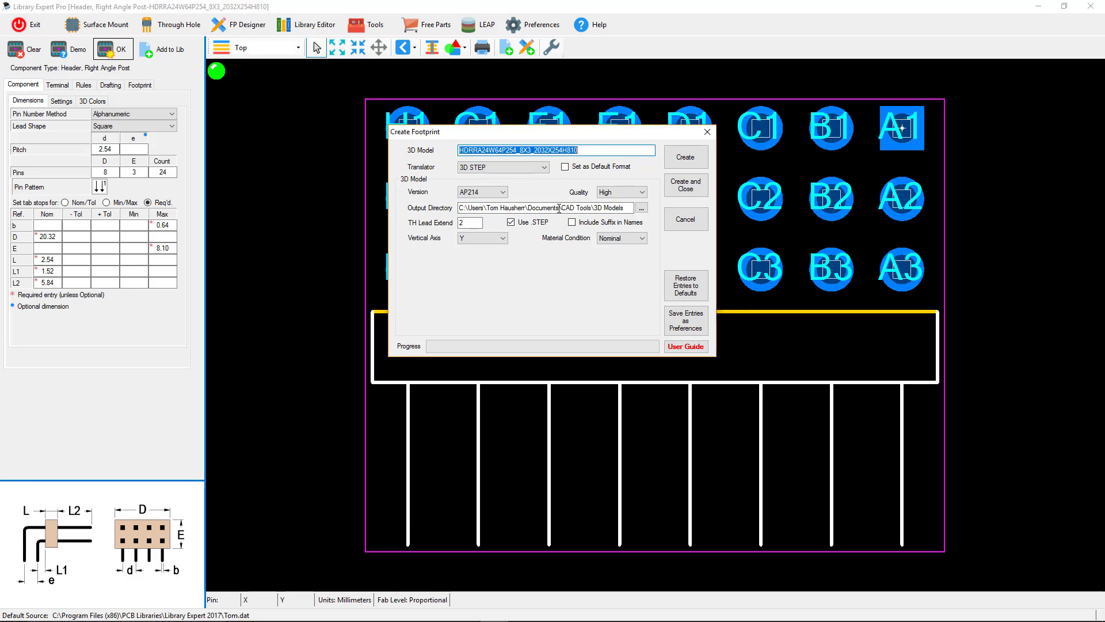
left_click(535, 166)
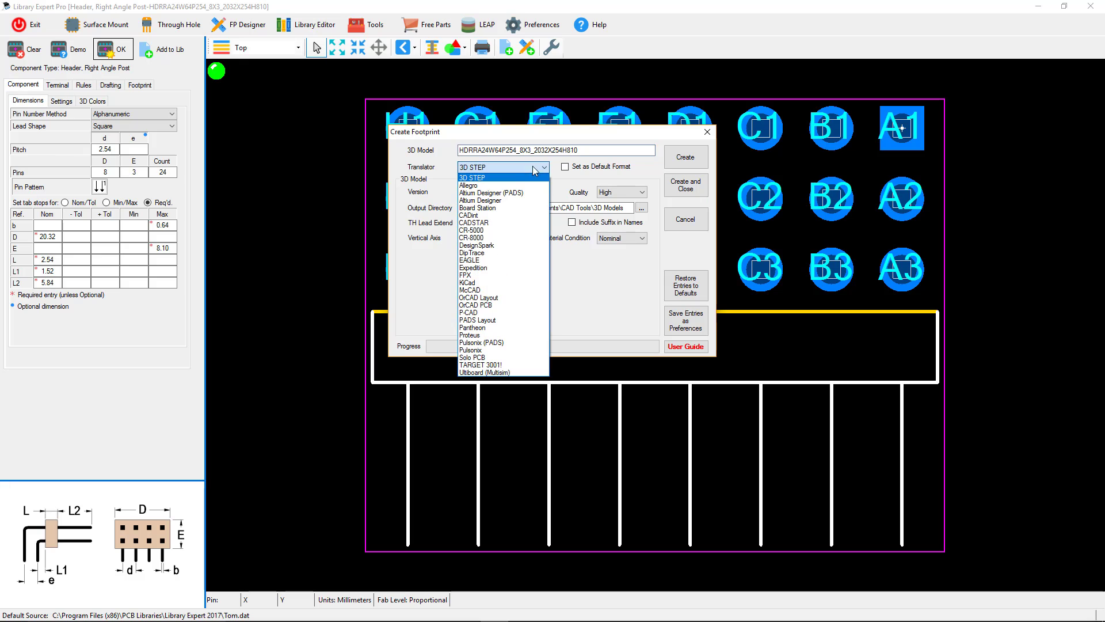
left_click(499, 201)
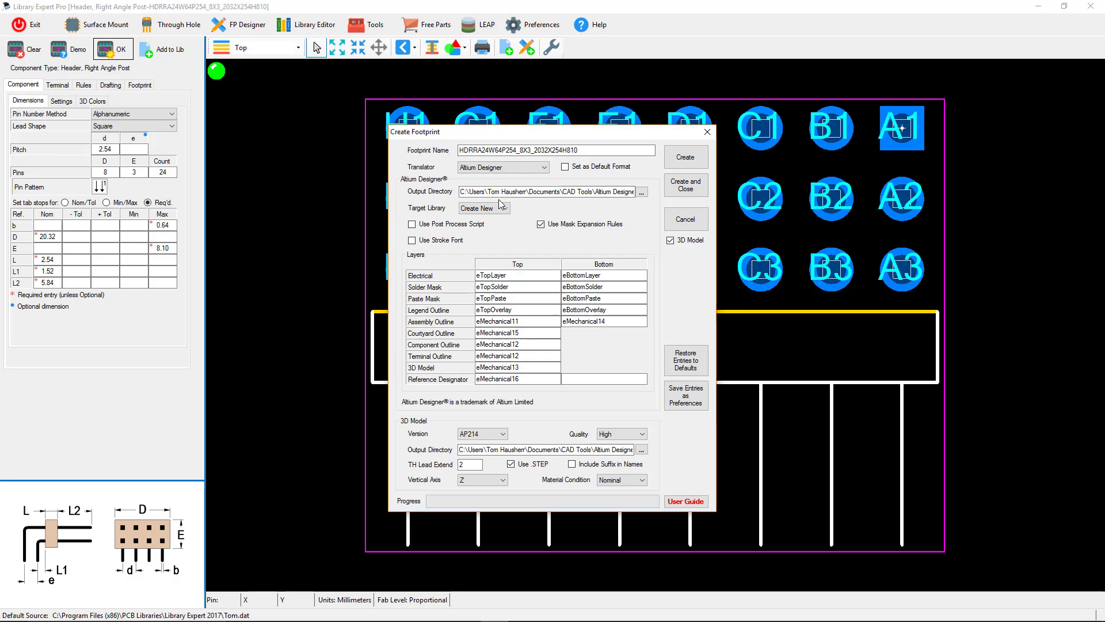
double_click(472, 464)
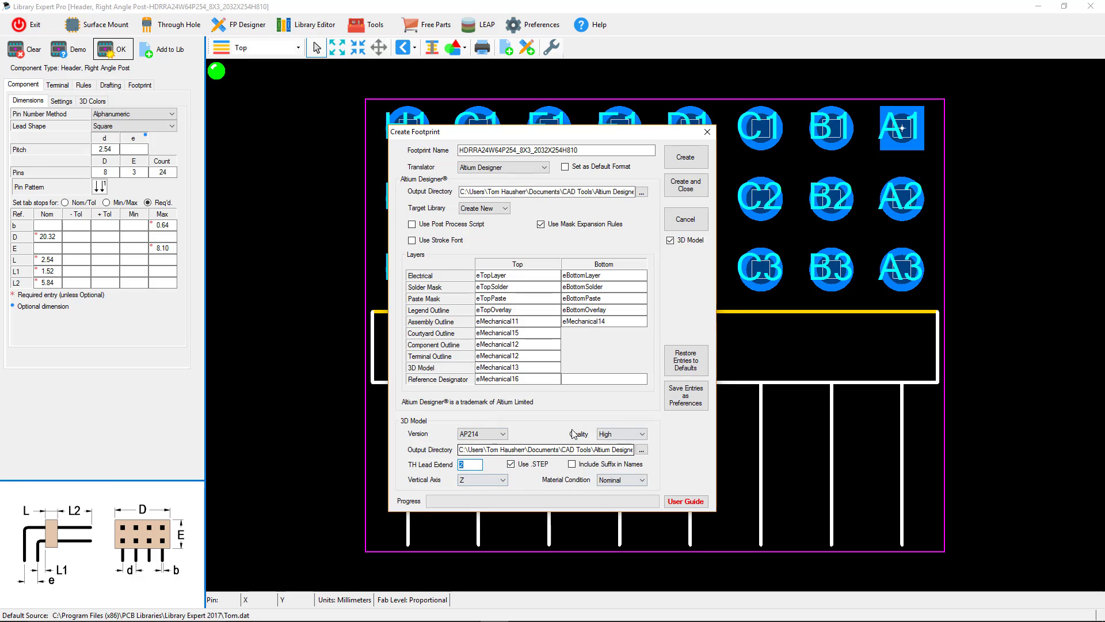
left_click(686, 187)
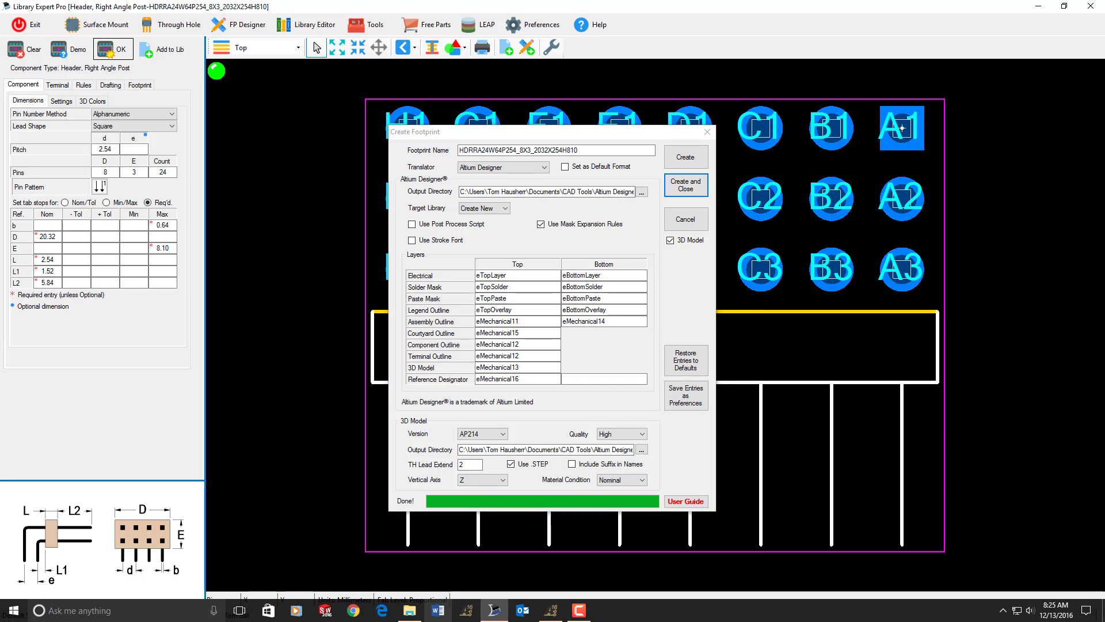
Switch to Altium Designer and load the script project HDRRA24W64P254_8X3_2032X254H810.prjscr from the Altium Designer folder in Documents\CAD Tools as the script to run
left_click(461, 612)
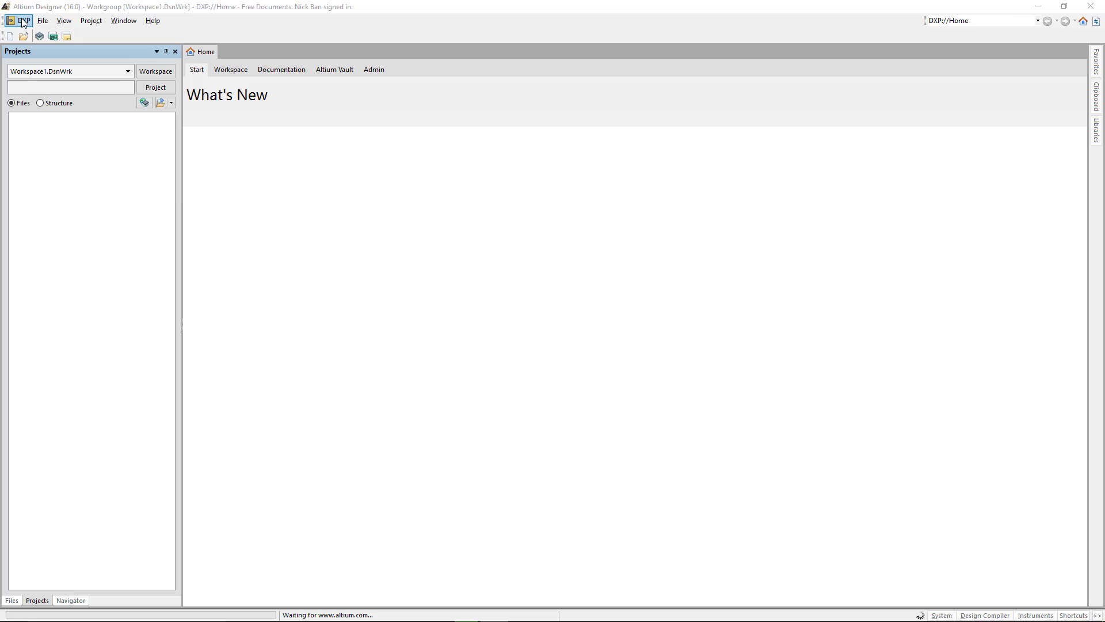
left_click(23, 21)
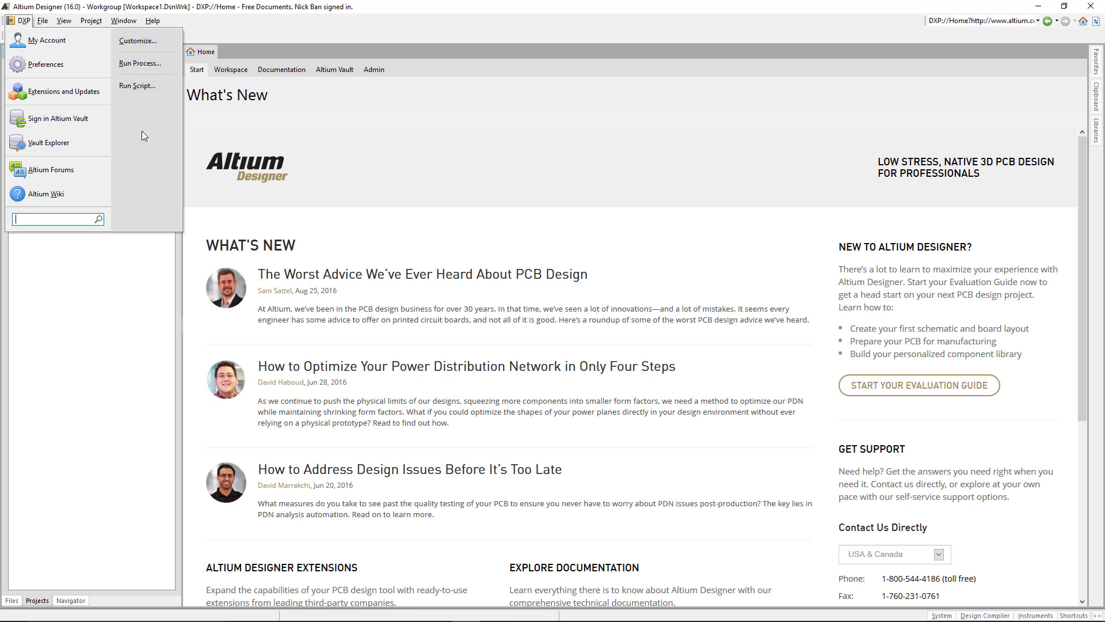
left_click(143, 86)
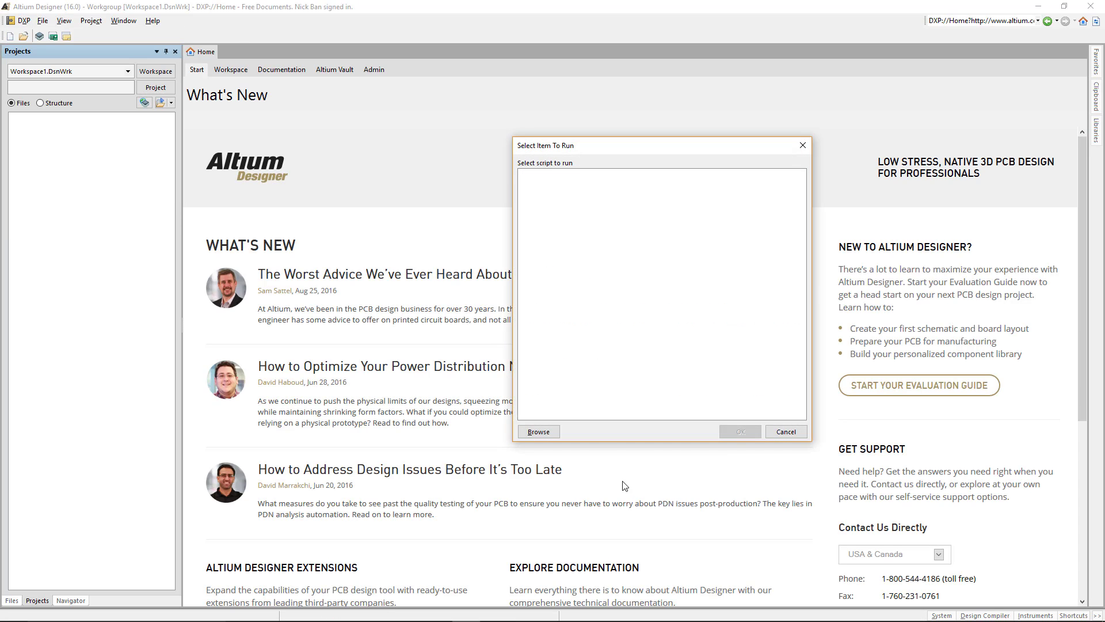
left_click(538, 432)
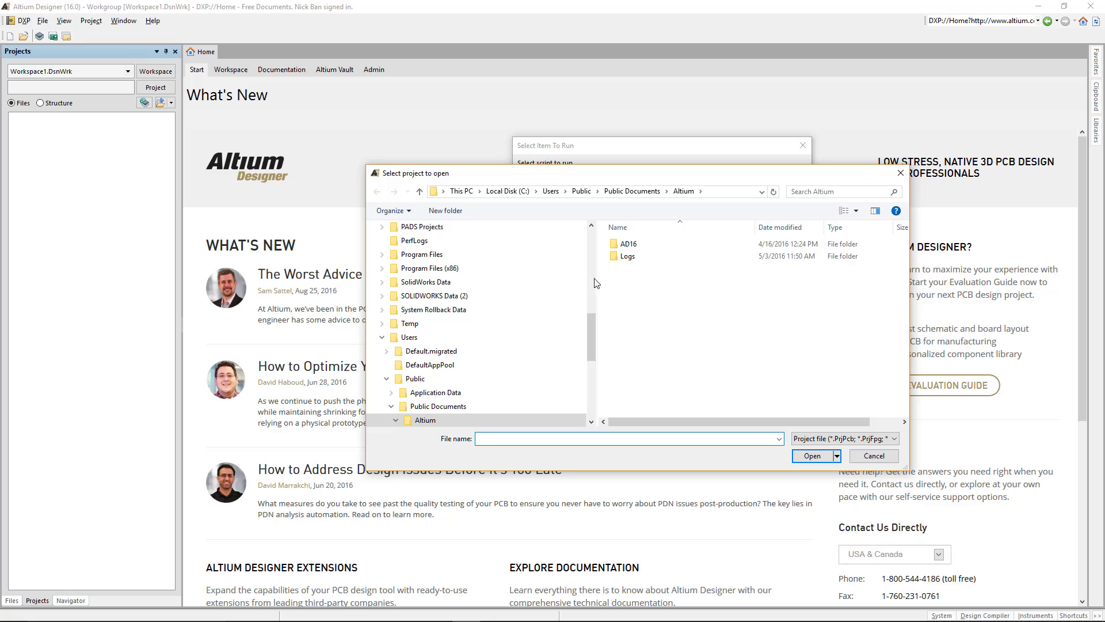
left_click_drag(592, 331, 588, 257)
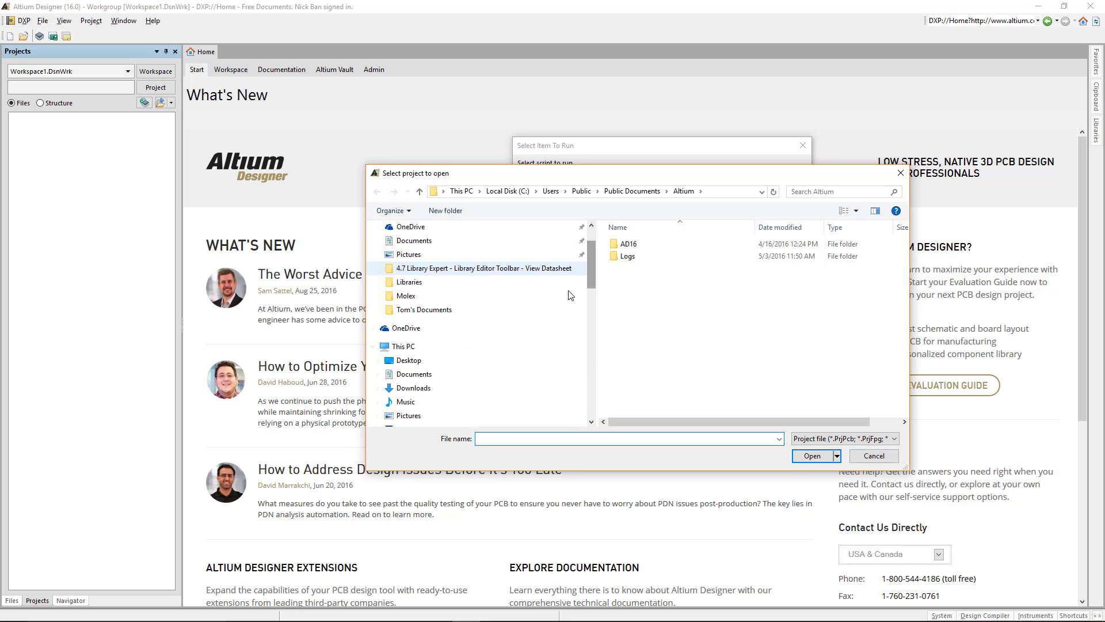
left_click(378, 375)
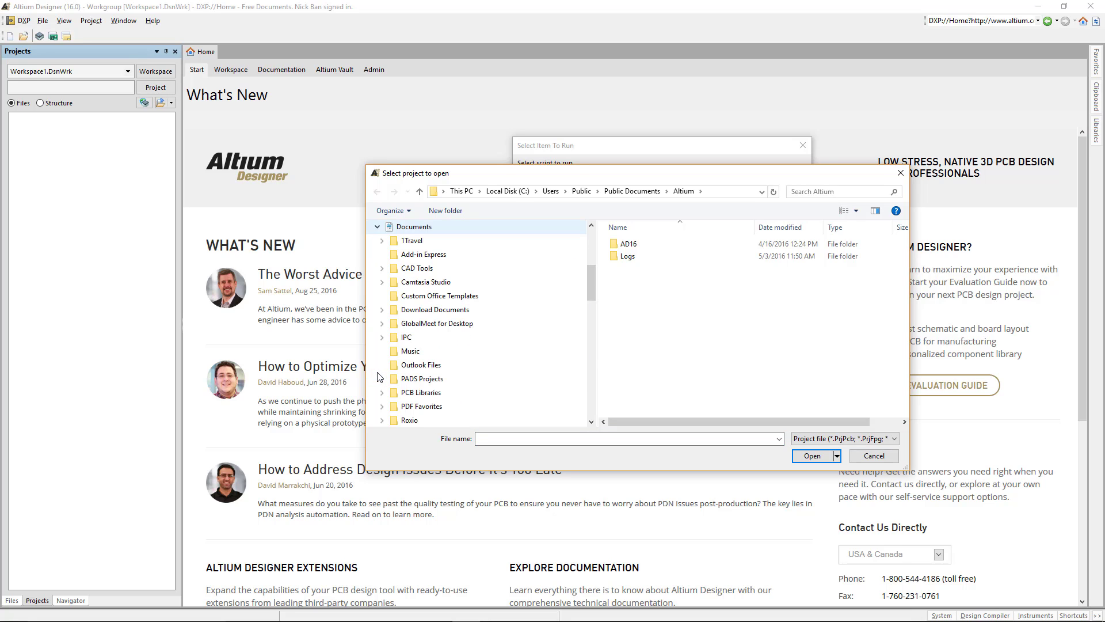
left_click(391, 282)
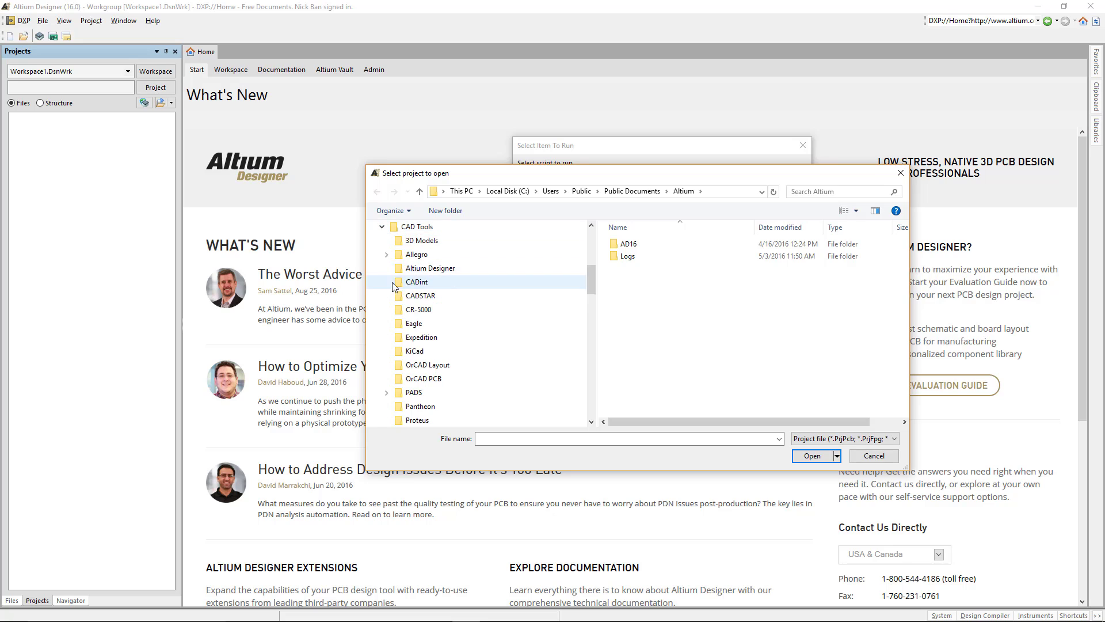
left_click(429, 268)
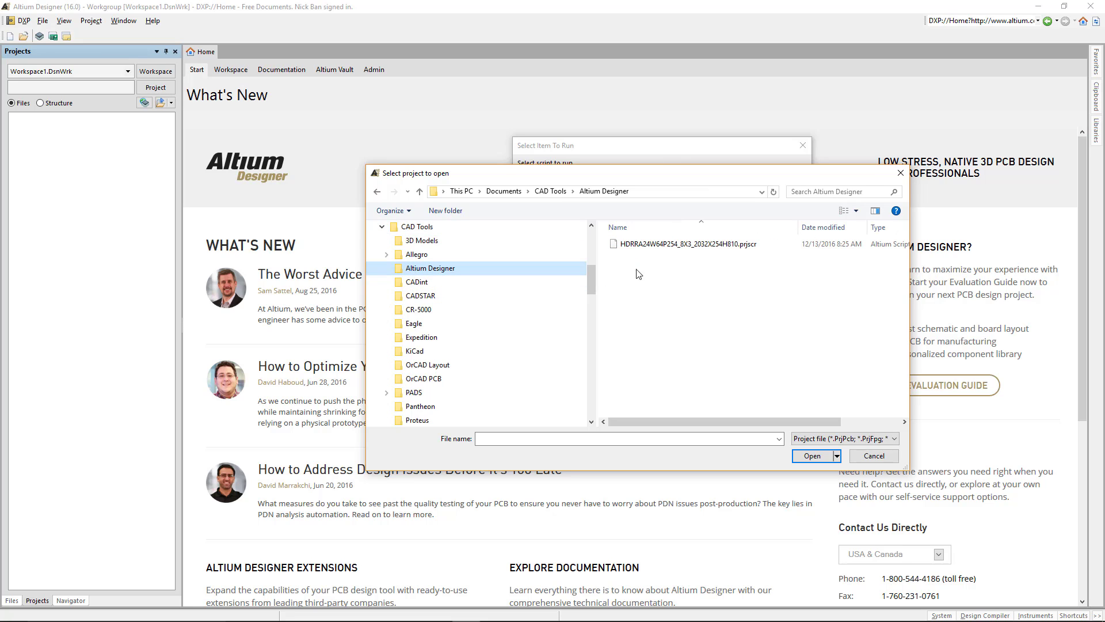
double_click(668, 248)
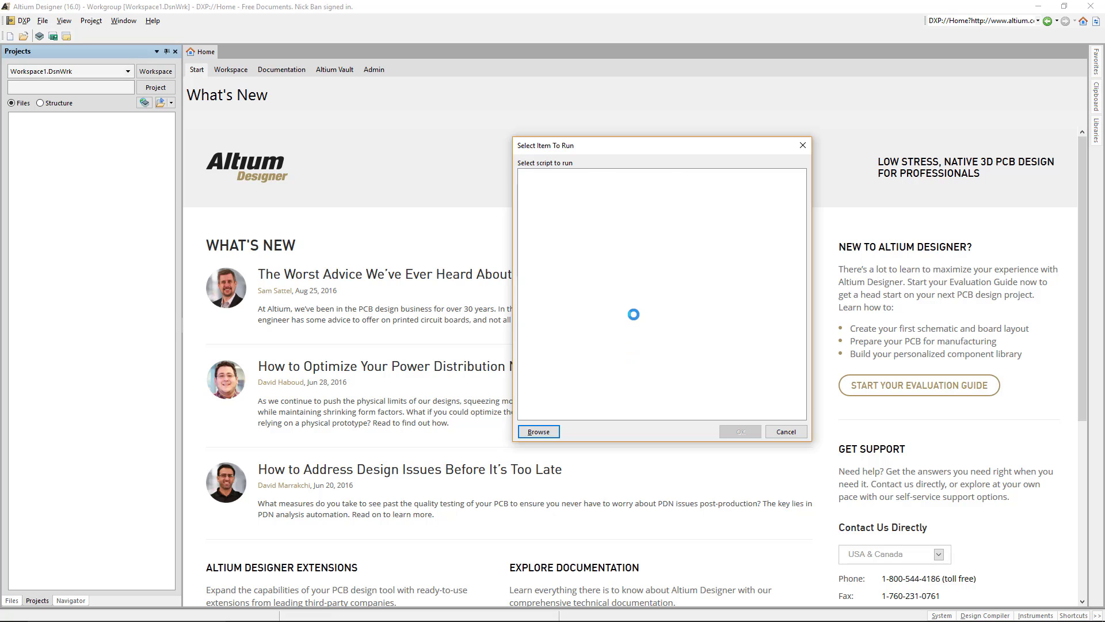
Run the loaded script to build the right-angle header in a PCB library and show the footprint in 3D
double_click(584, 195)
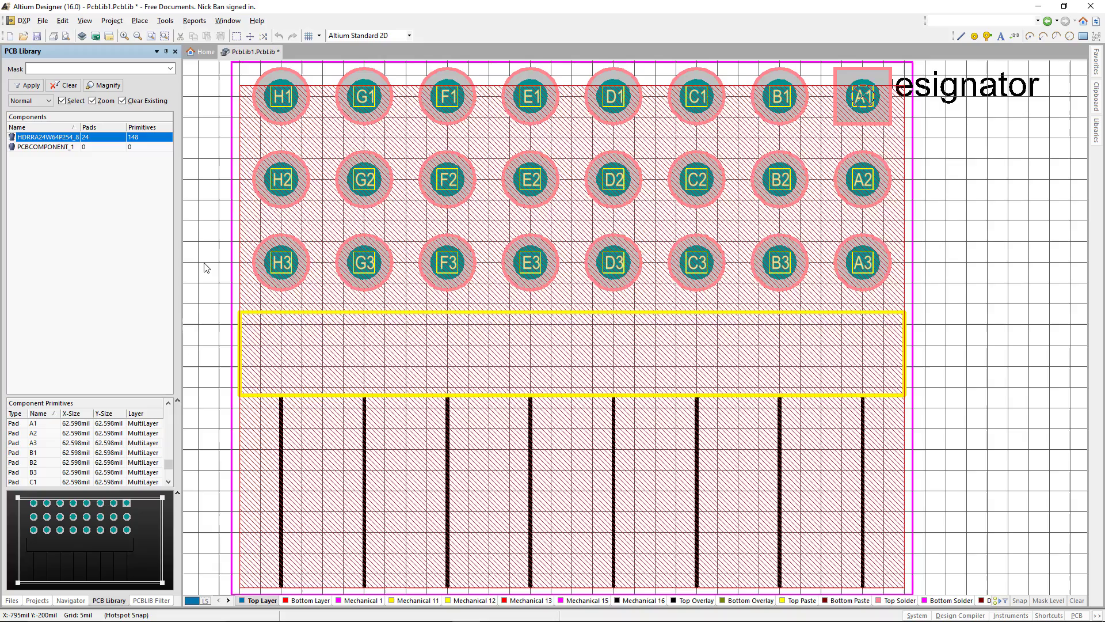
key("3")
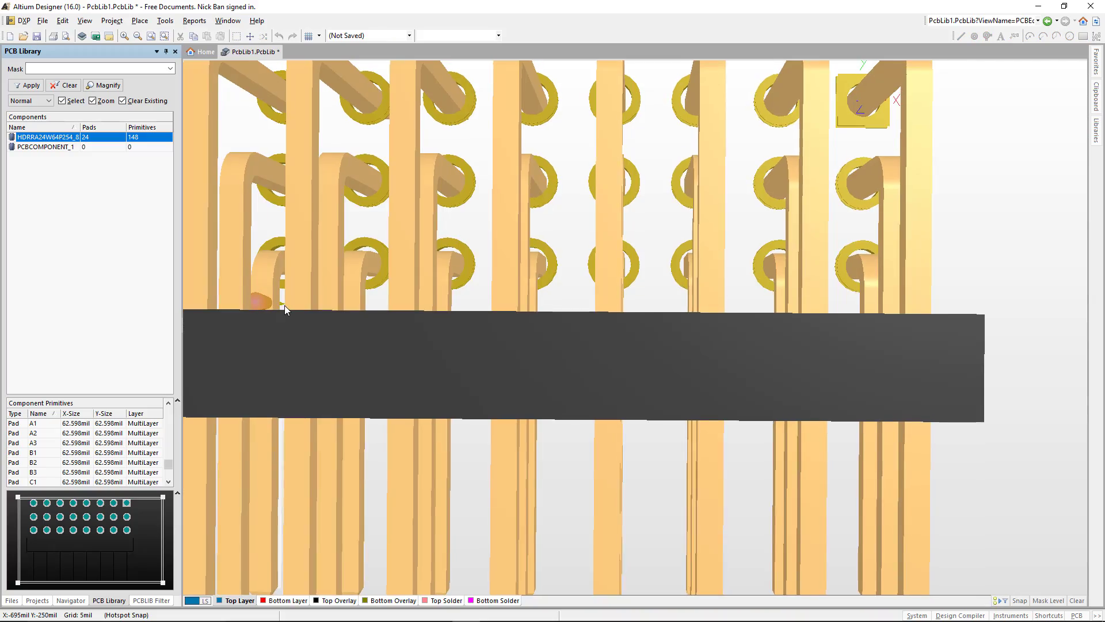